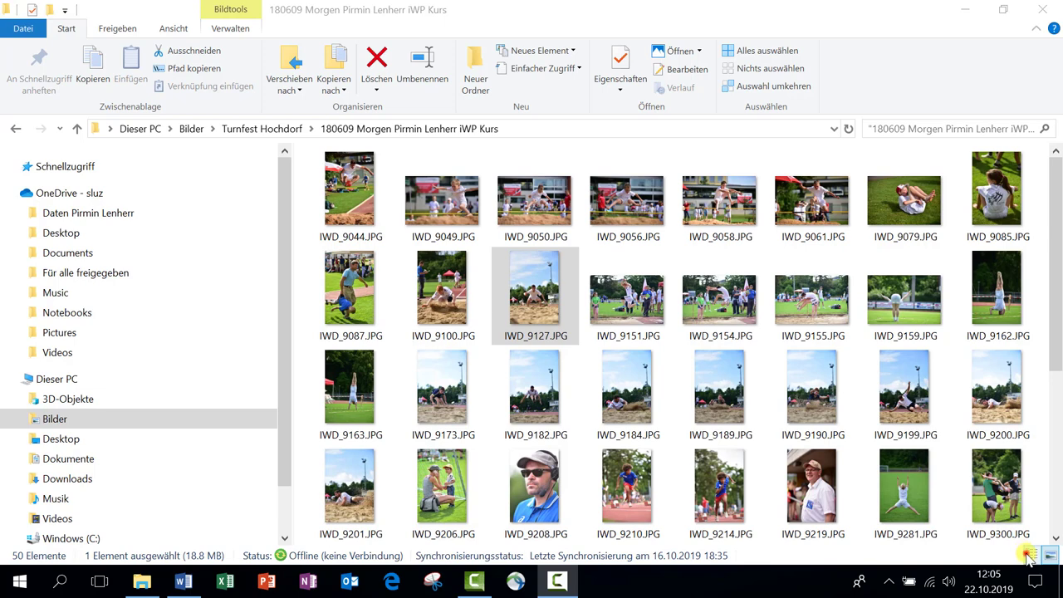
- Check the photos' file sizes in the details view, returning to large thumbnails
{"action": "left_click", "coordinate": [1032, 555]}
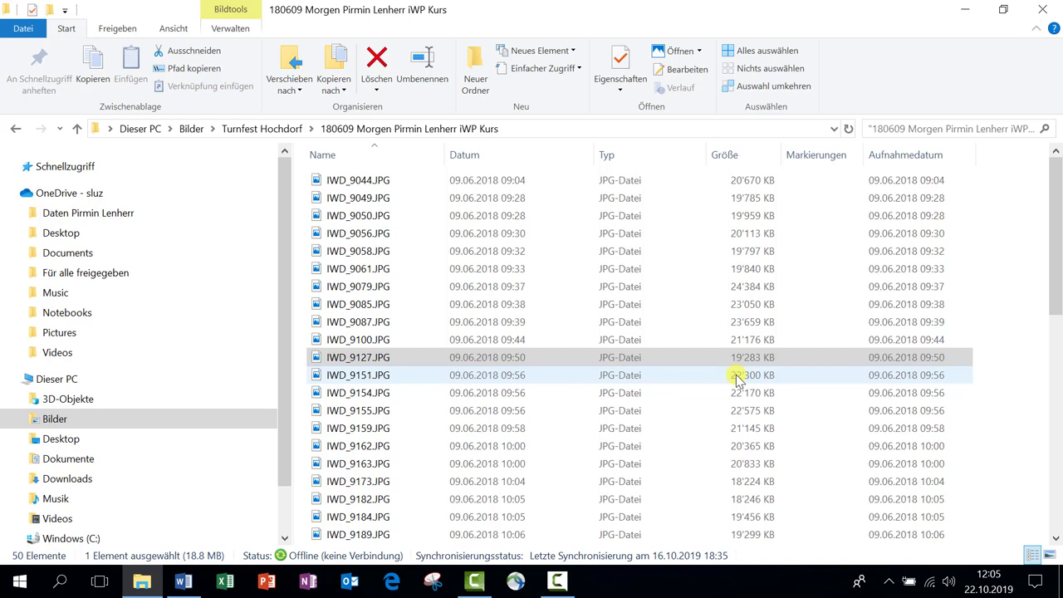
{"action": "left_click", "coordinate": [1049, 555]}
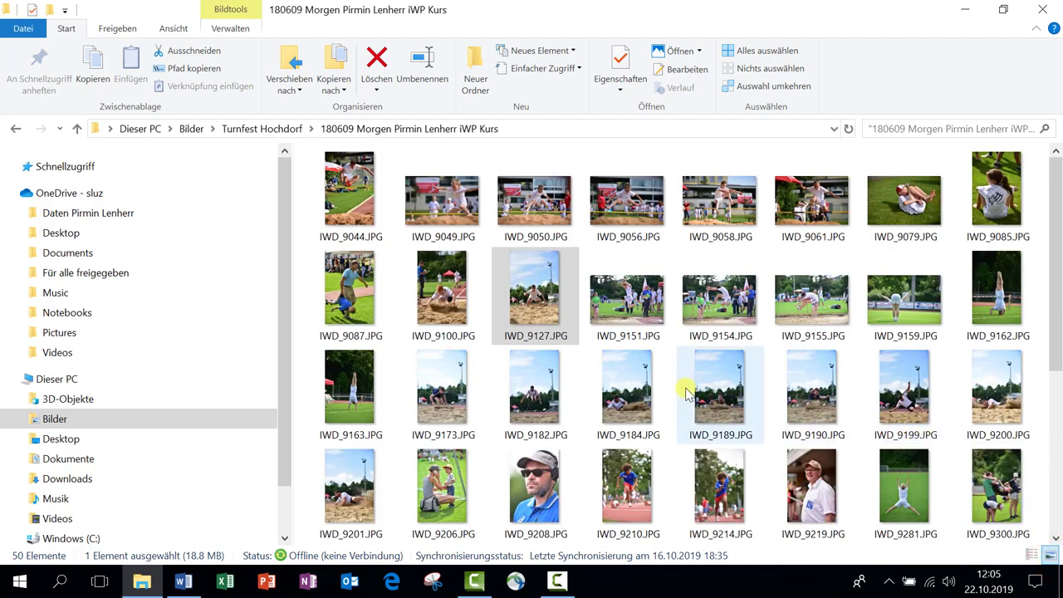
- Select IWD_9151, IWD_9079, IWD_9199, IWD_9208 and IWD_9087 together and send them to an e-mail recipient
{"action": "left_click", "coordinate": [640, 311]}
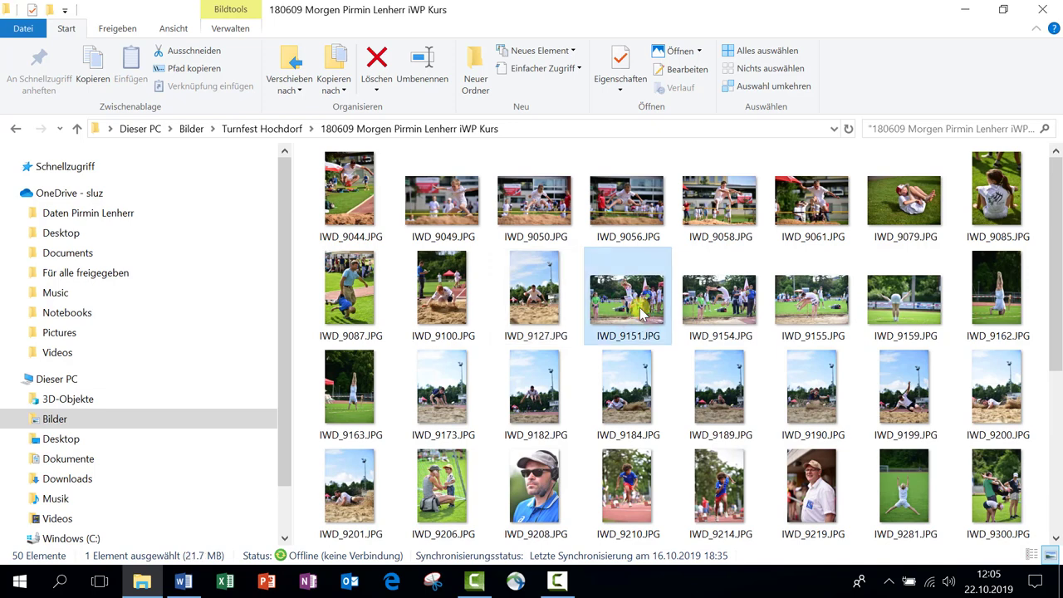
{"action": "key", "text": "ctrl"}
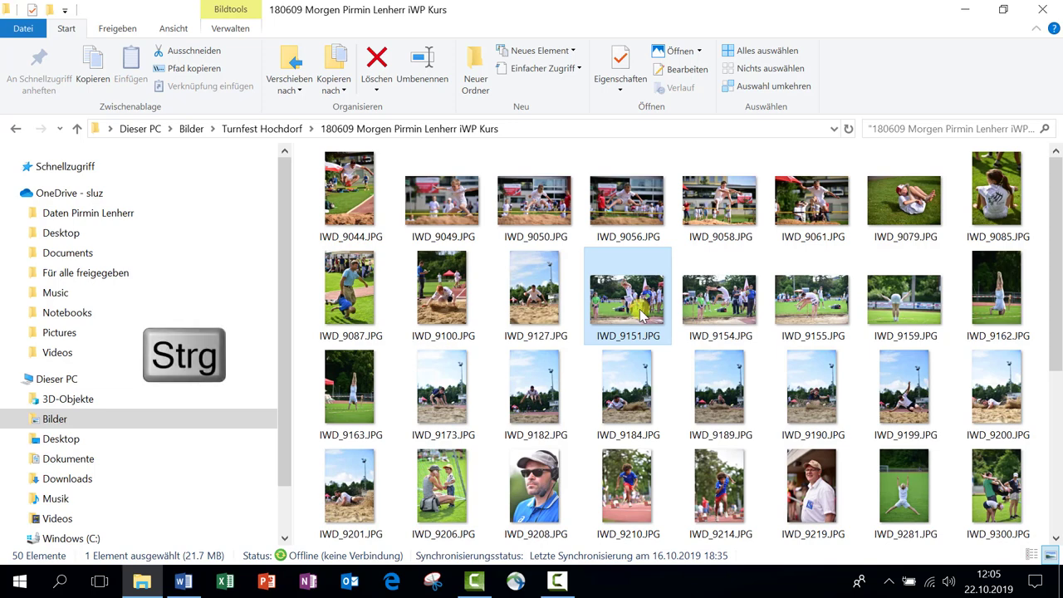
{"action": "left_click", "coordinate": [914, 214], "text": "ctrl"}
{"action": "left_click", "coordinate": [925, 387], "text": "ctrl"}
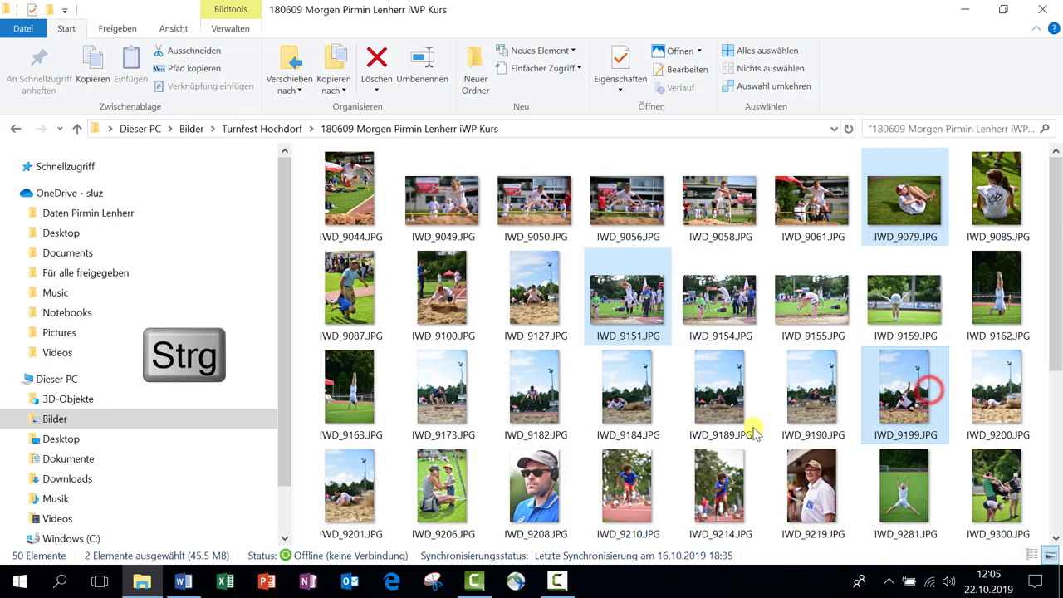
{"action": "left_click", "coordinate": [555, 479], "text": "ctrl"}
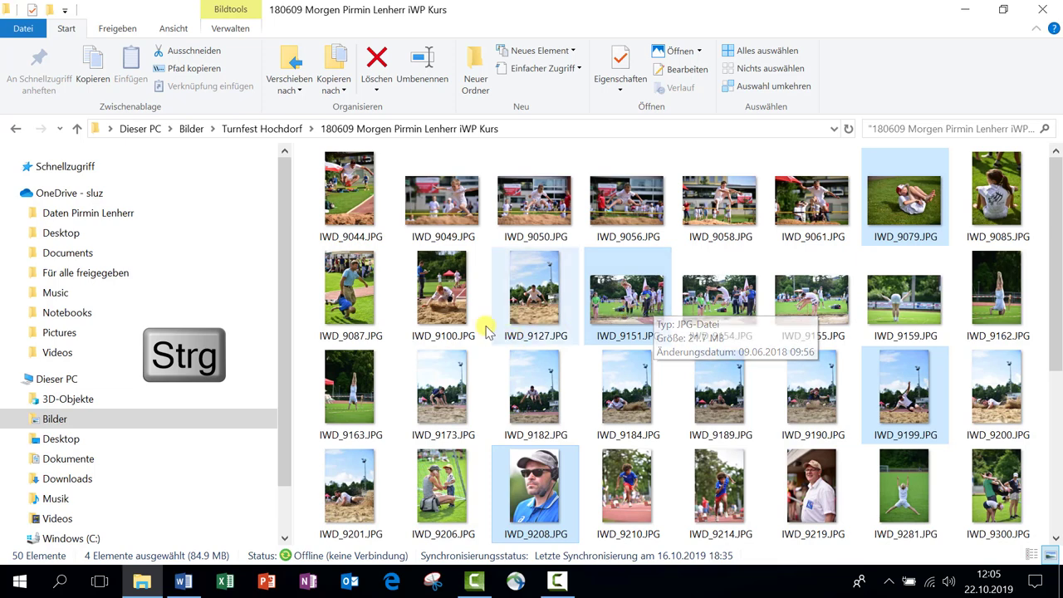
{"action": "left_click", "coordinate": [370, 299], "text": "ctrl"}
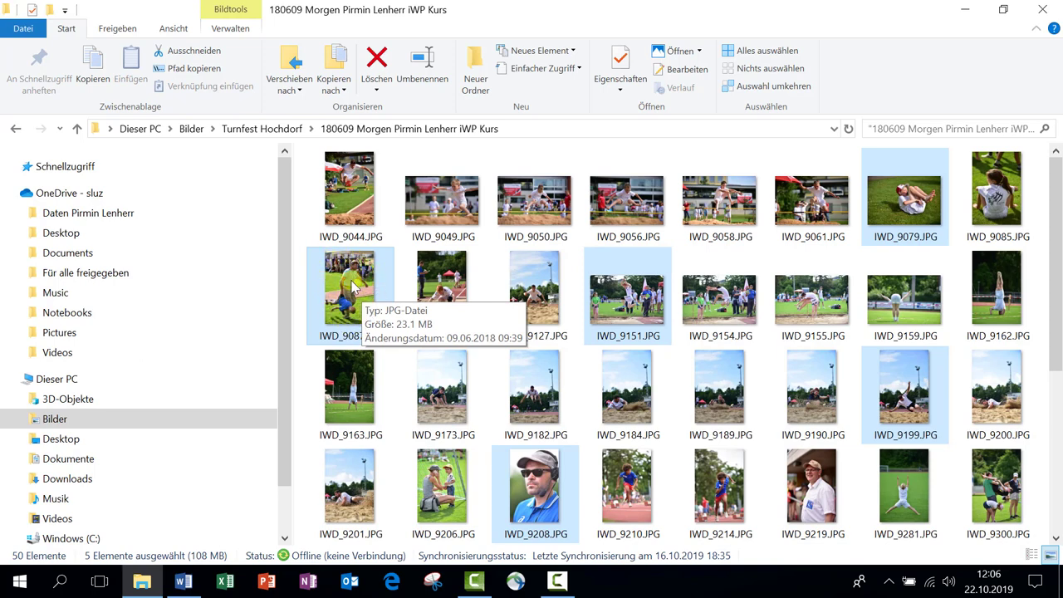
{"action": "right_click", "coordinate": [352, 286]}
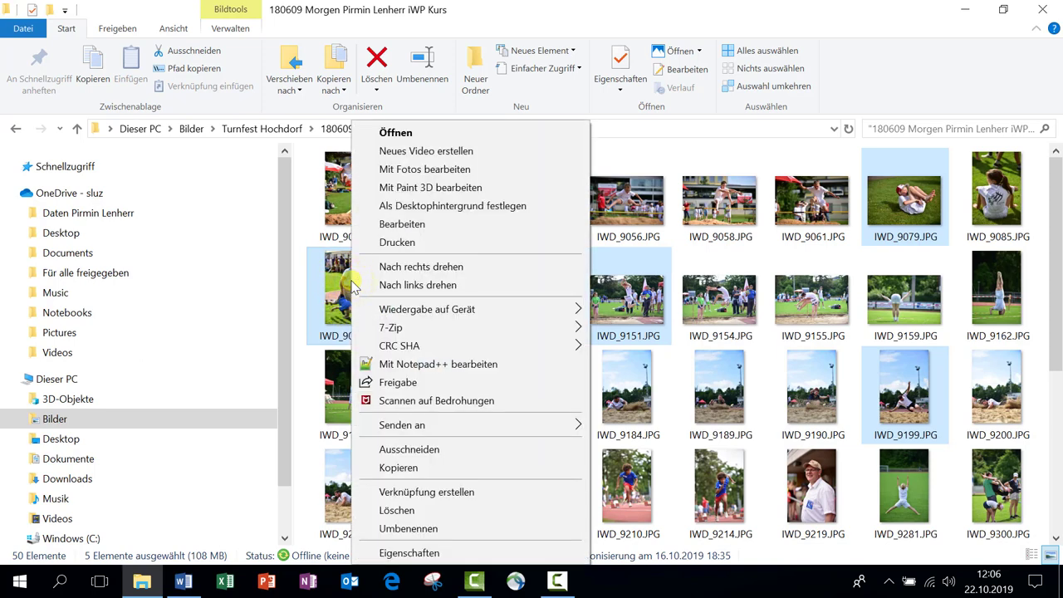
{"action": "mouse_move", "coordinate": [405, 428]}
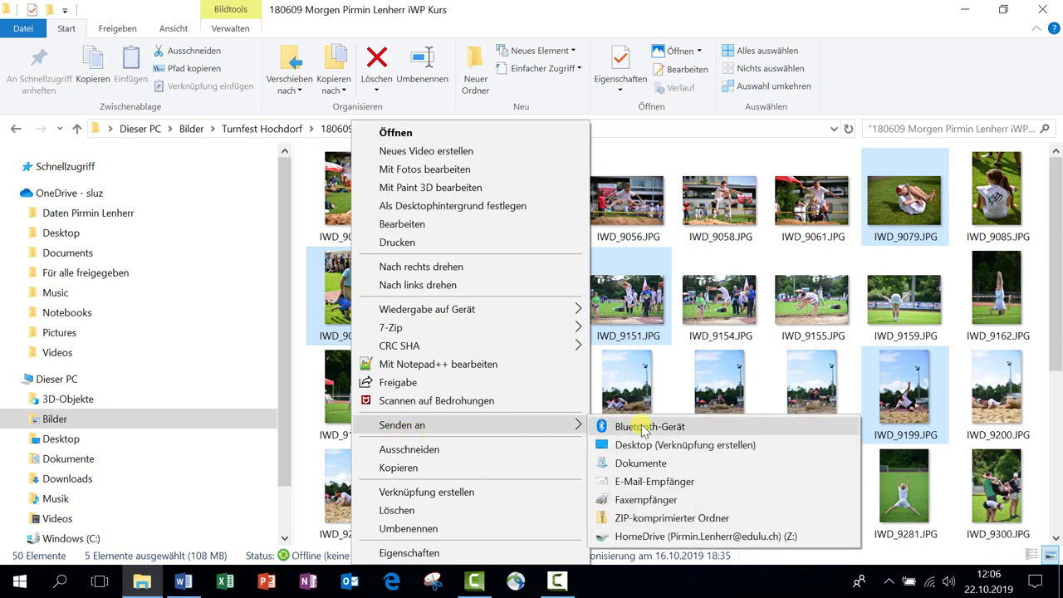
{"action": "left_click", "coordinate": [638, 484]}
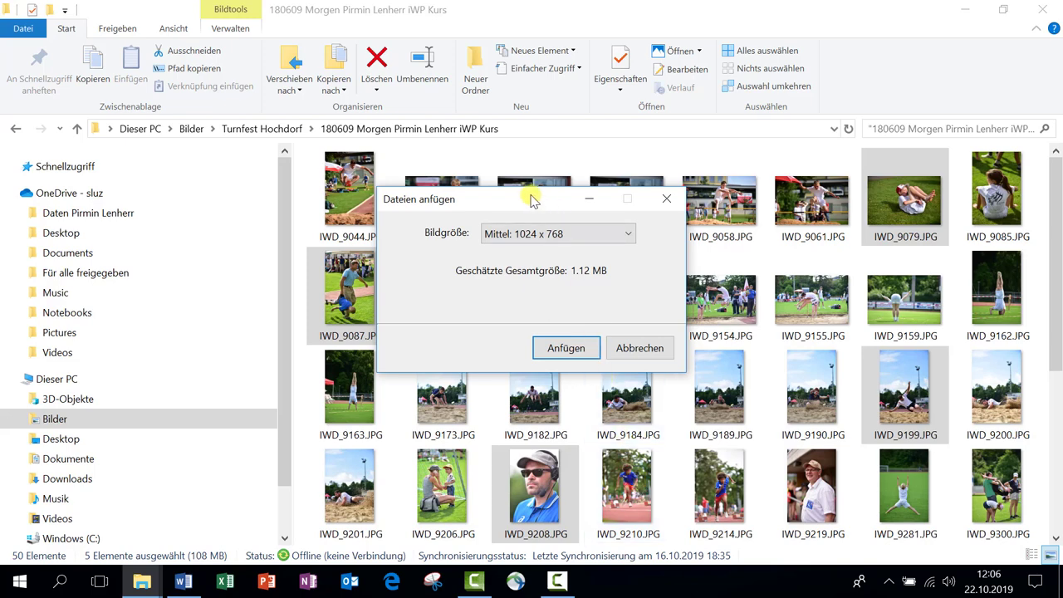
- Set the image size to "Kleiner: 640 x 480" and attach the five photos
{"action": "left_click_drag", "start_coordinate": [531, 199], "coordinate": [533, 166]}
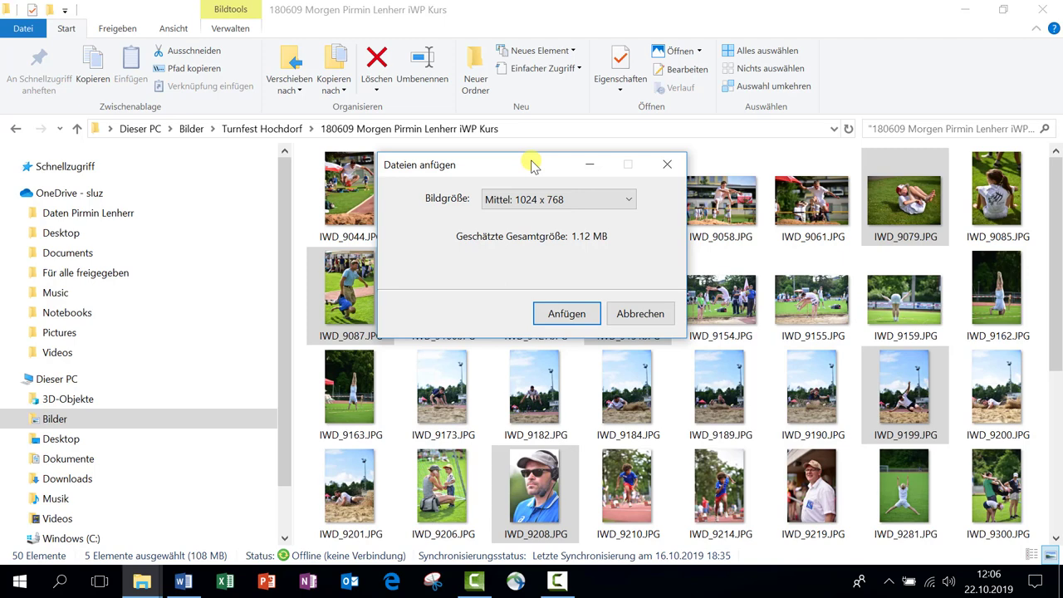
{"action": "left_click", "coordinate": [631, 203]}
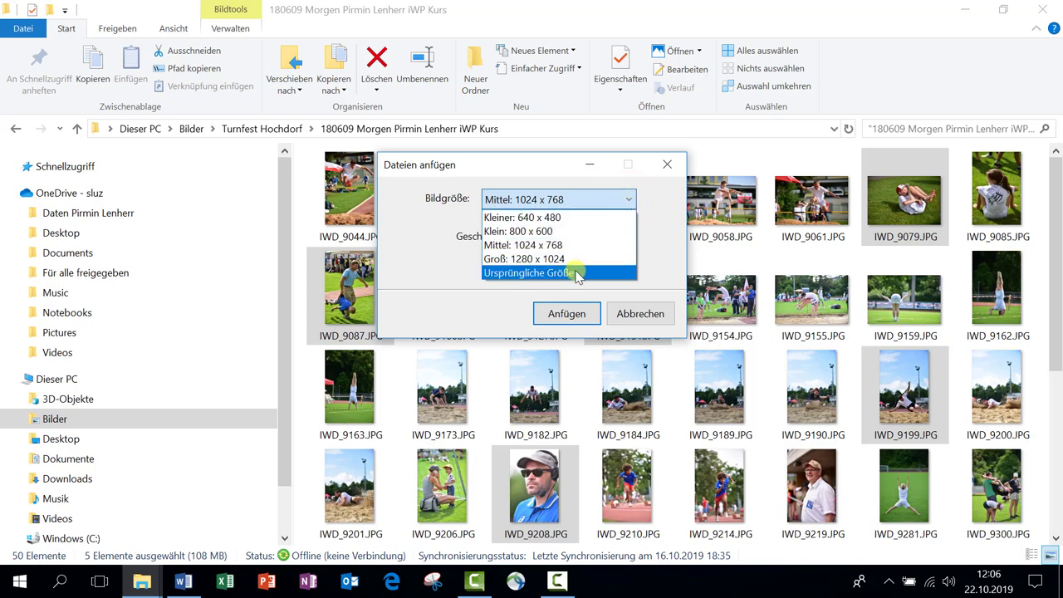
{"action": "left_click", "coordinate": [563, 218]}
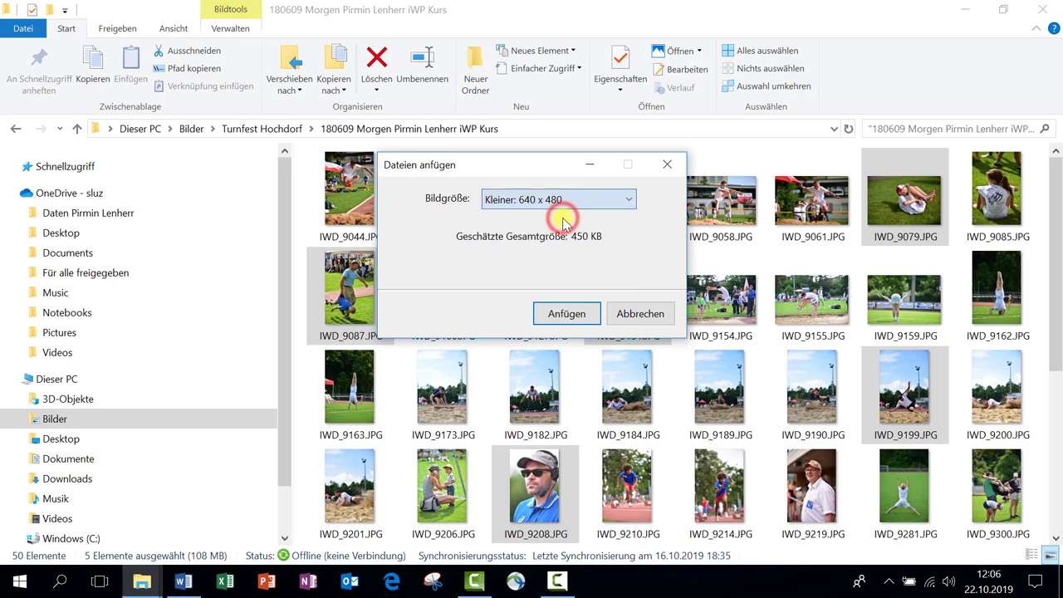
{"action": "left_click", "coordinate": [565, 314]}
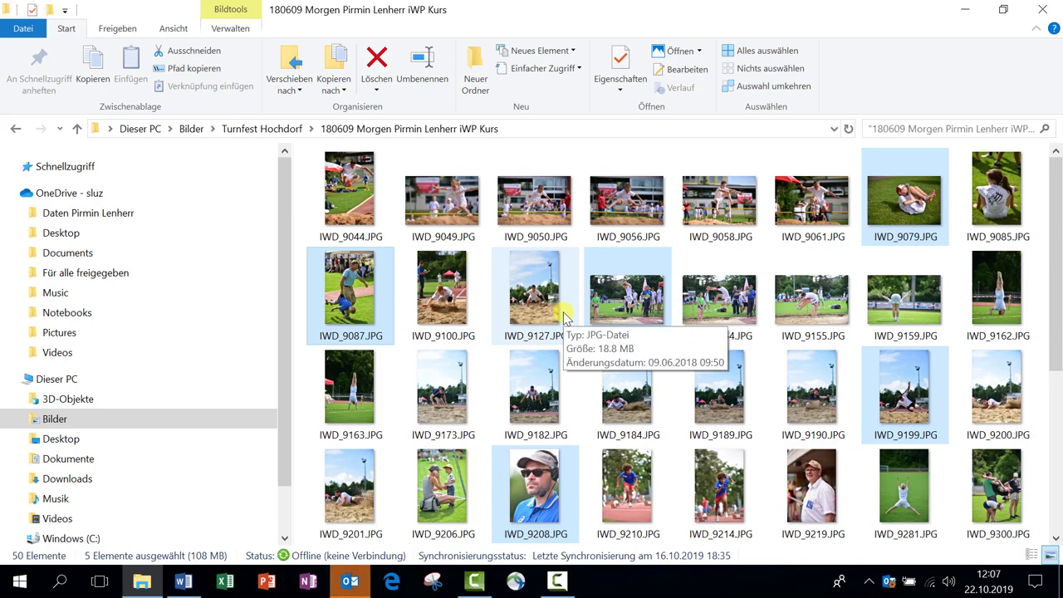
- Switch to the new Outlook message, select all five photo attachments and open the save dialog for them
{"action": "left_click", "coordinate": [349, 585]}
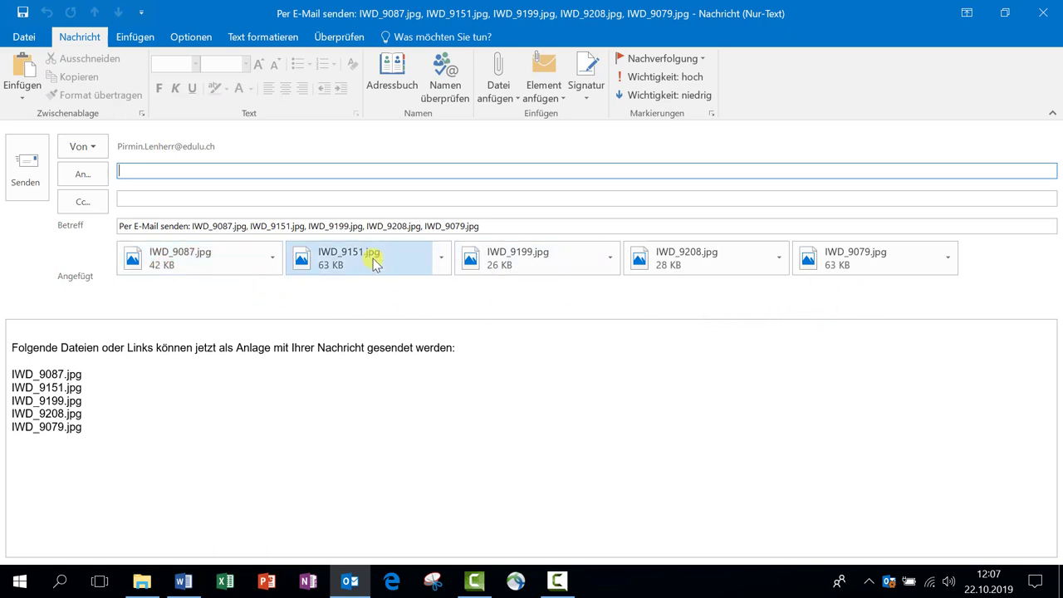
{"action": "left_click", "coordinate": [241, 259]}
{"action": "left_click", "coordinate": [348, 256], "text": "ctrl"}
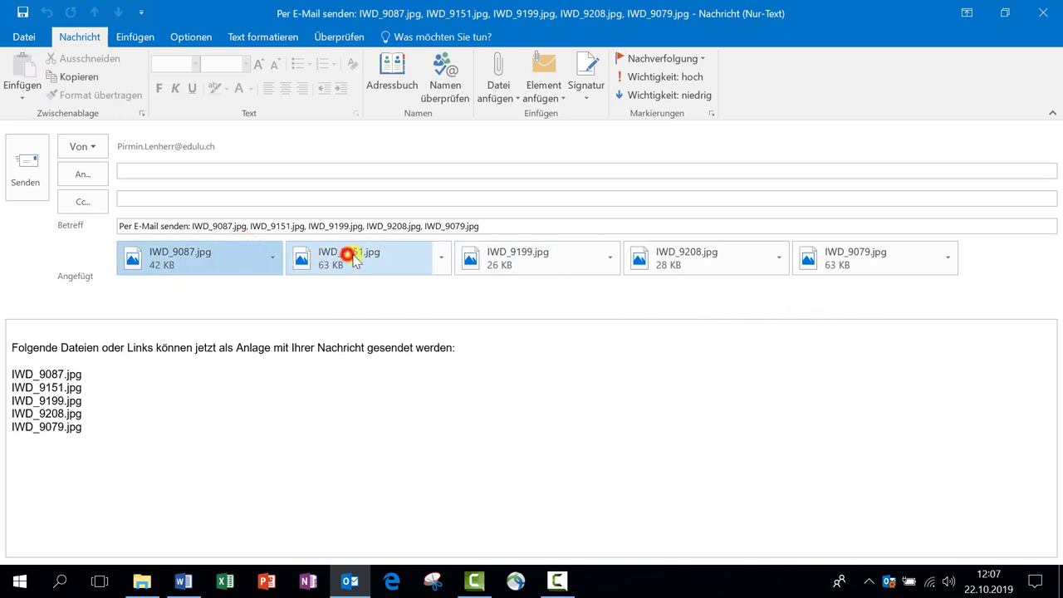
{"action": "left_click", "coordinate": [507, 256], "text": "ctrl"}
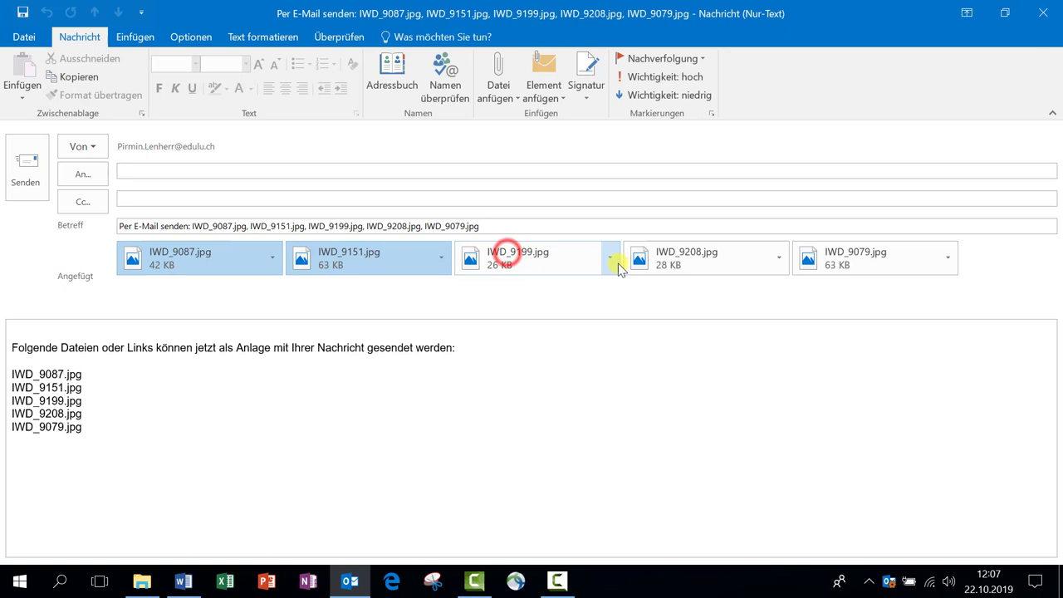
{"action": "left_click", "coordinate": [666, 263], "text": "ctrl"}
{"action": "left_click", "coordinate": [797, 261], "text": "ctrl"}
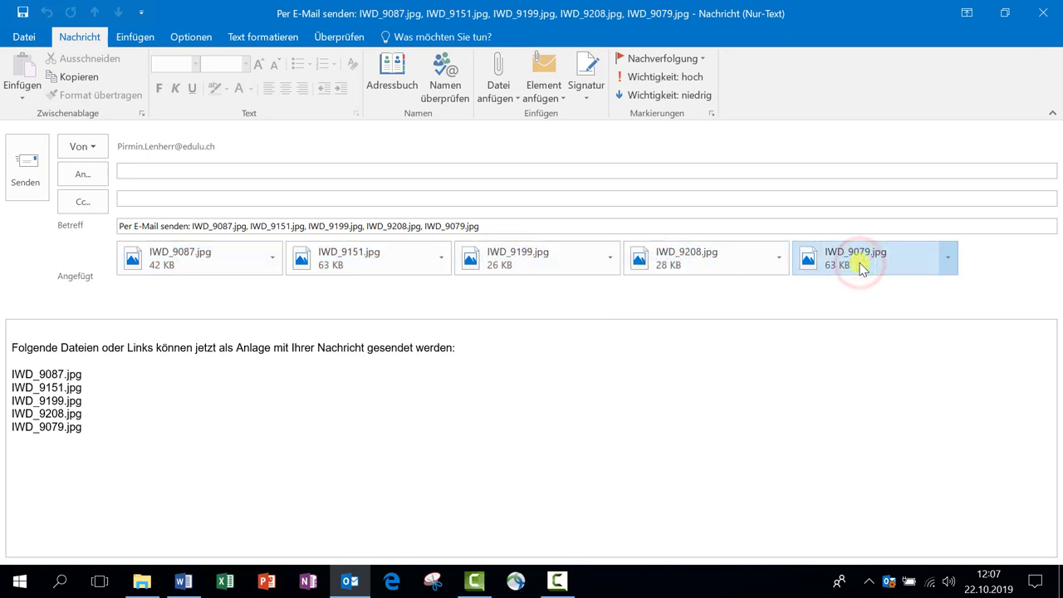
{"action": "right_click", "coordinate": [533, 263]}
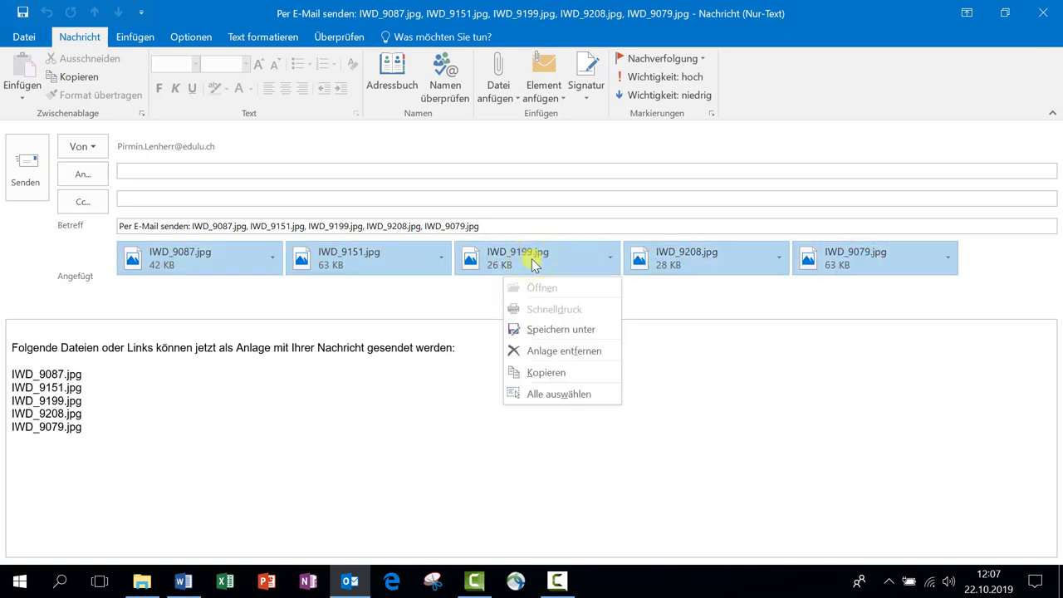
{"action": "left_click", "coordinate": [535, 331]}
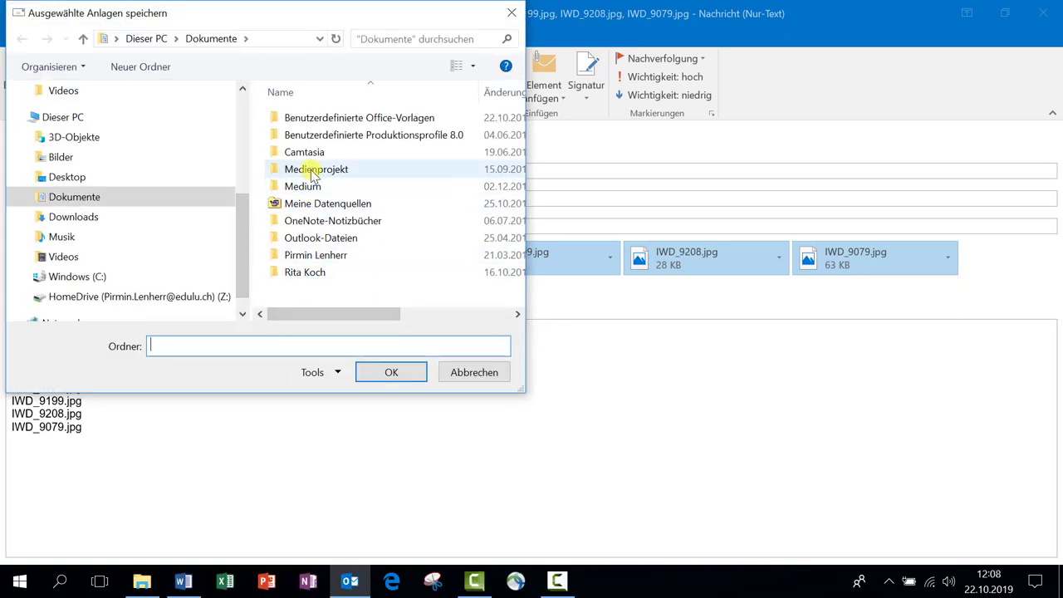
- Create a folder named "kleine Bilder" in the personal folder under Dokumente and save the attachments in it
{"action": "double_click", "coordinate": [304, 254]}
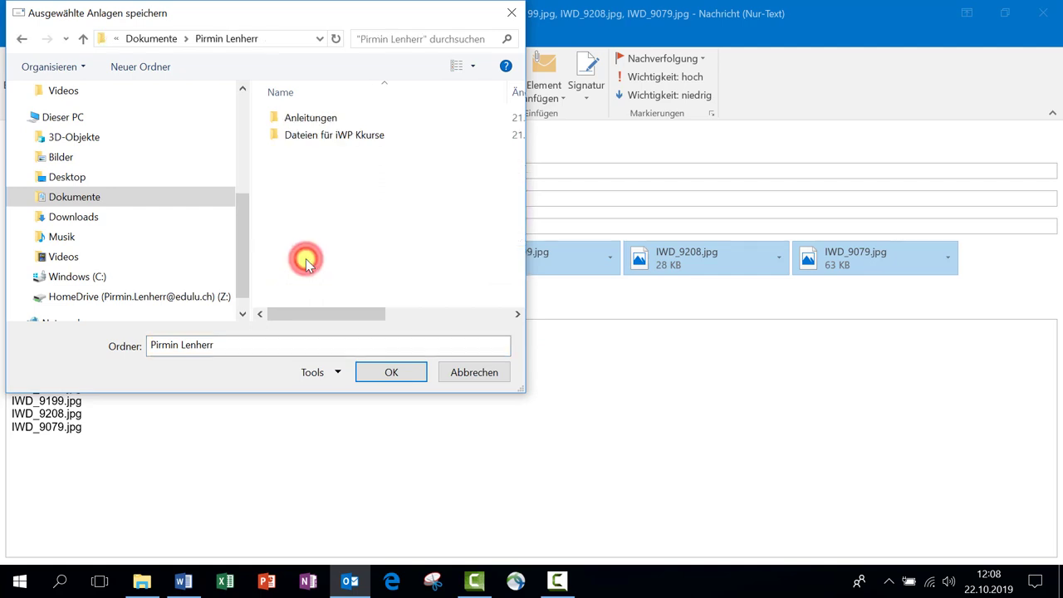
{"action": "left_click", "coordinate": [158, 67]}
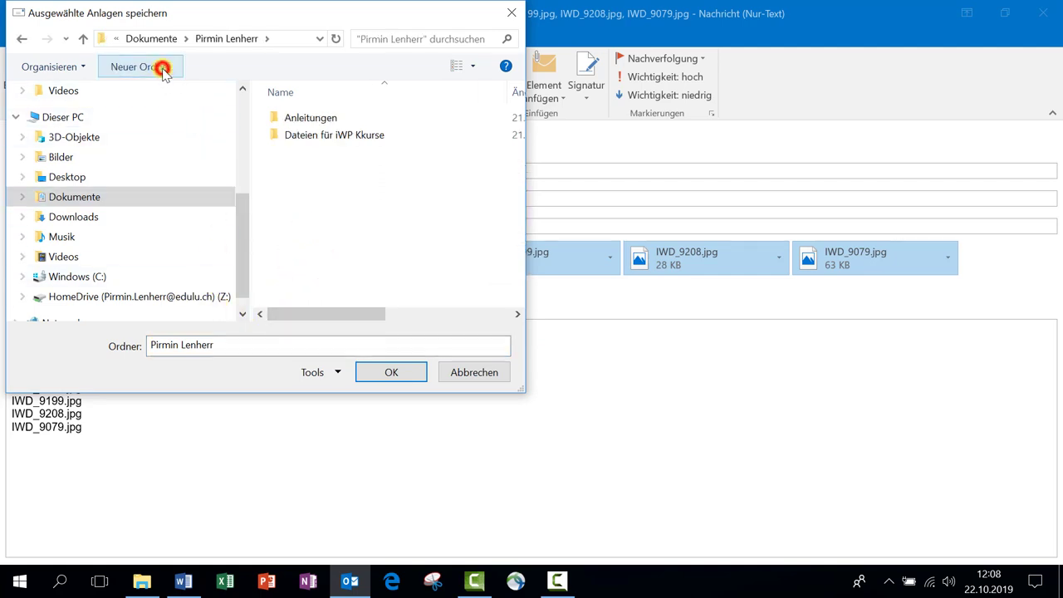
{"action": "type", "text": "klei"}
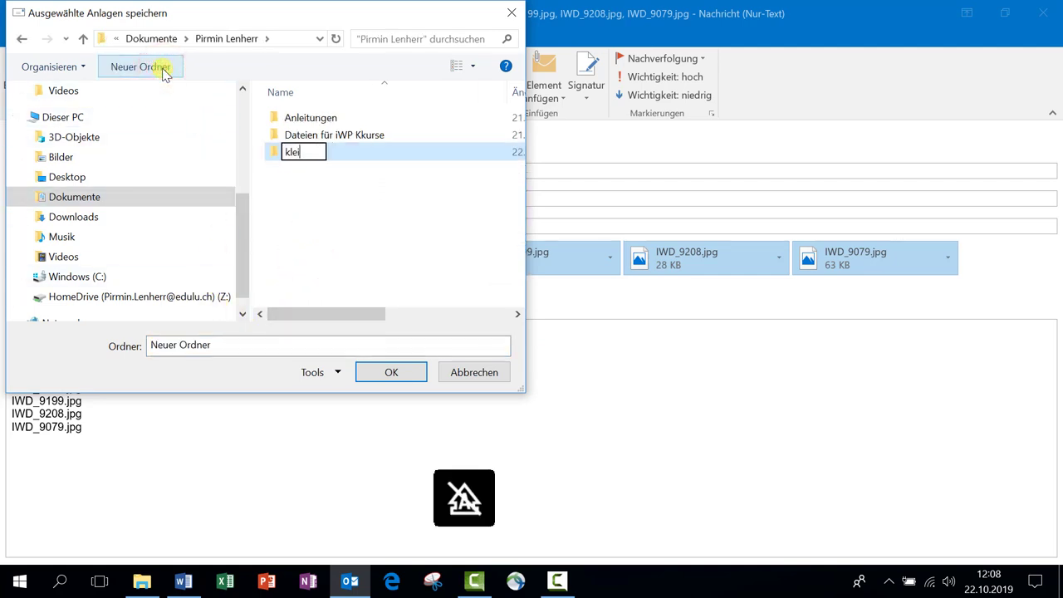
{"action": "type", "text": "ne Bilder"}
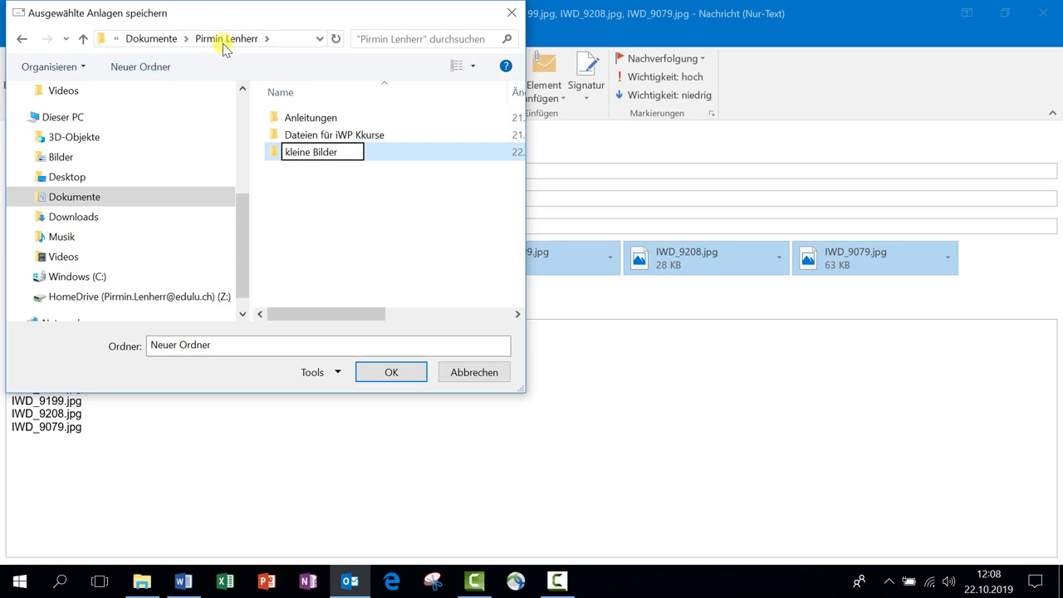
{"action": "left_click", "coordinate": [351, 230]}
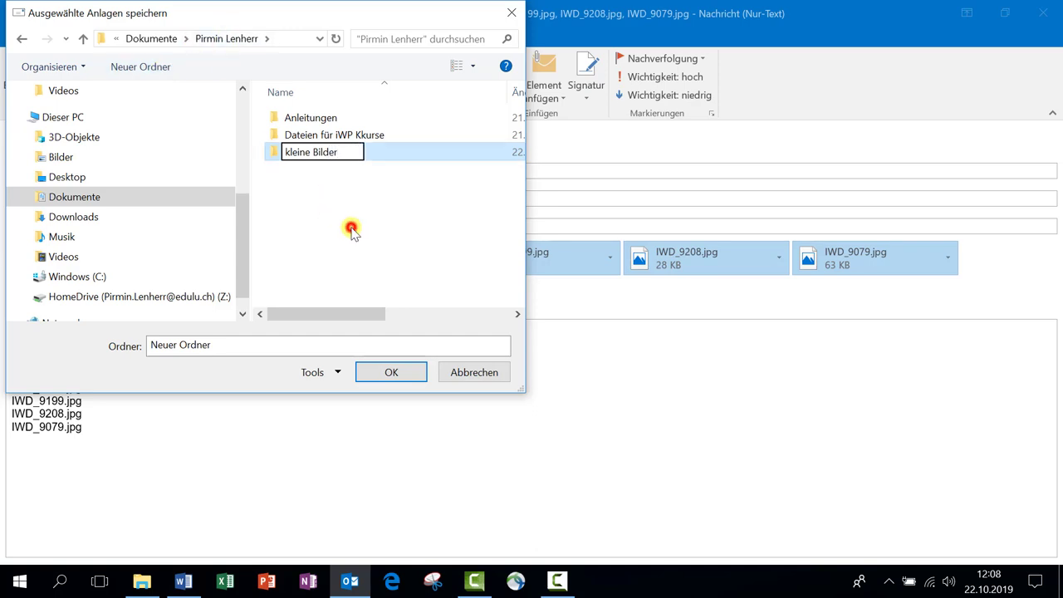
{"action": "double_click", "coordinate": [304, 154]}
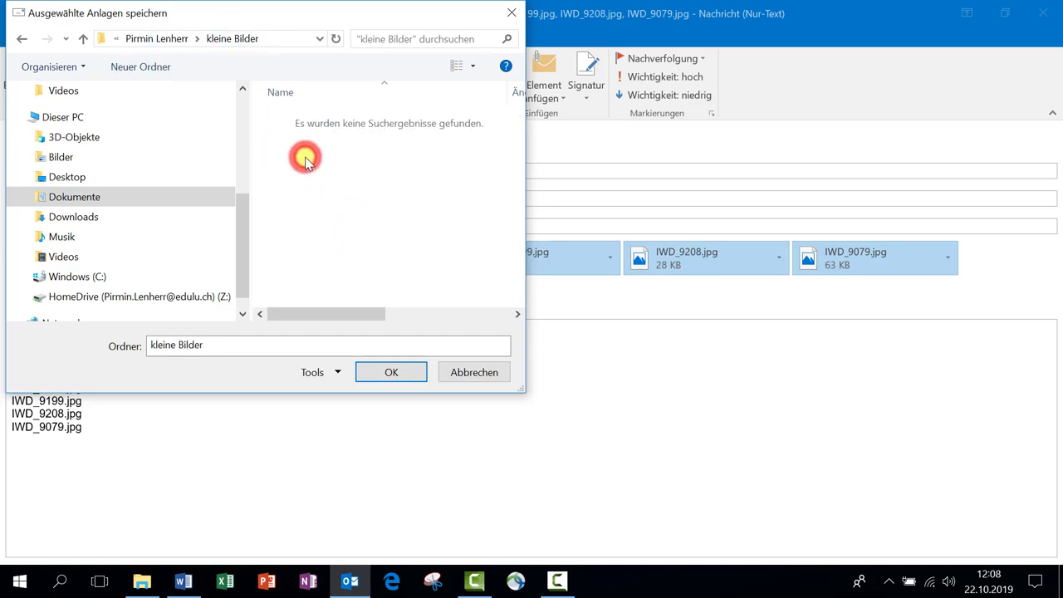
{"action": "left_click", "coordinate": [380, 373]}
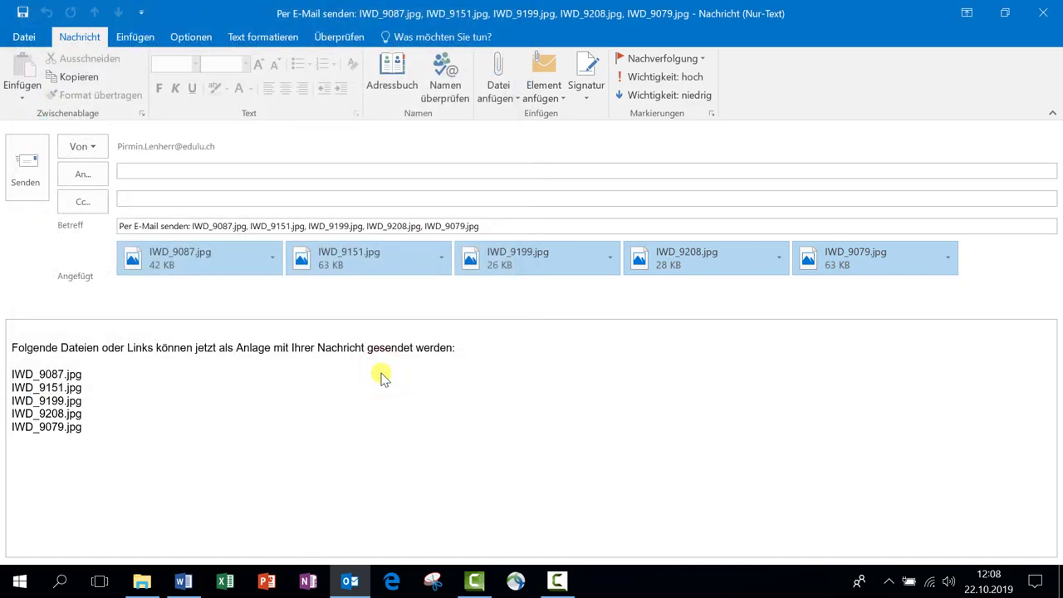
- Switch to File Explorer, open the "kleine Bilder" folder and list the saved photos with their file sizes
{"action": "left_click", "coordinate": [141, 582]}
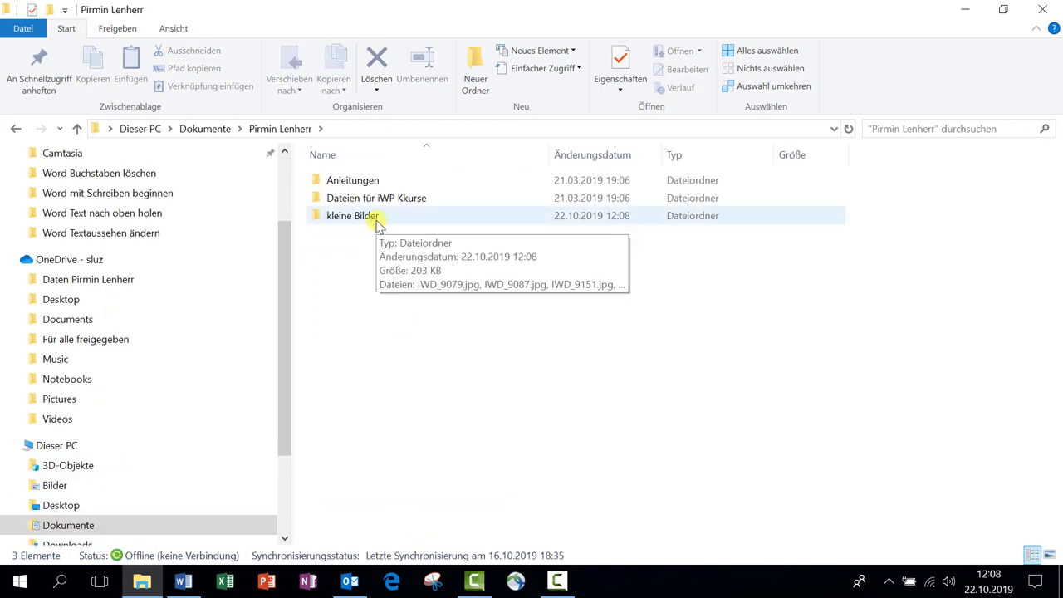
{"action": "double_click", "coordinate": [376, 225]}
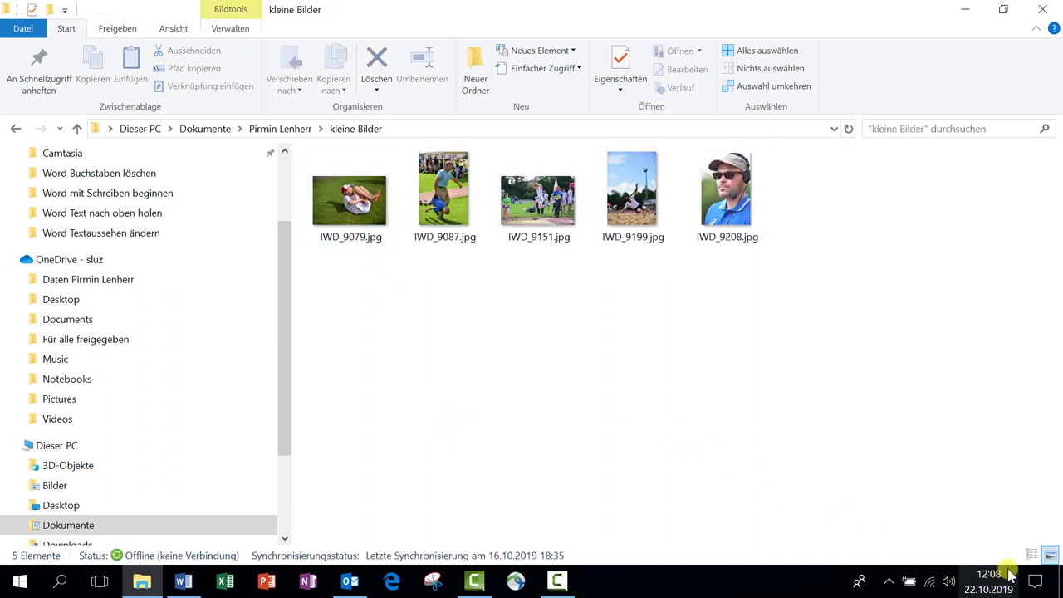
{"action": "left_click", "coordinate": [1032, 555]}
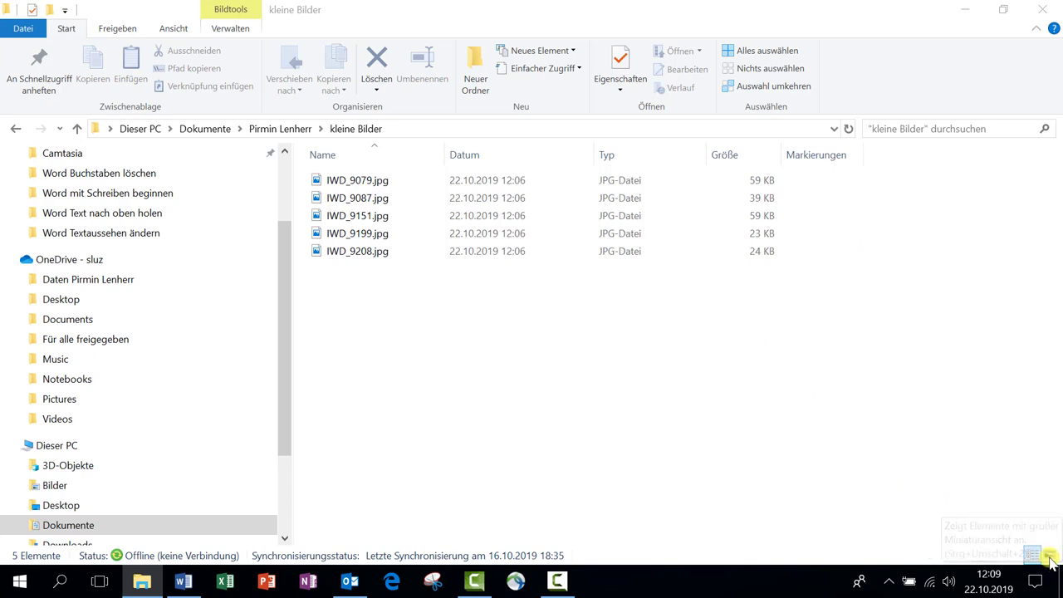
- Open the reduced photo IWD_9208.jpg for viewing
{"action": "left_click", "coordinate": [800, 375]}
{"action": "left_click", "coordinate": [409, 265]}
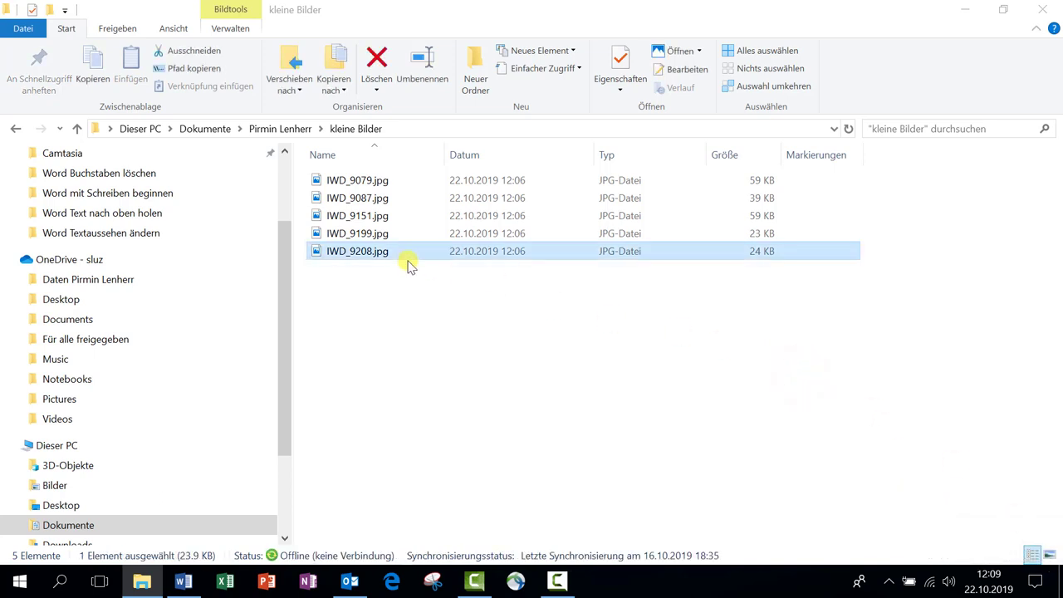
{"action": "double_click", "coordinate": [410, 264]}
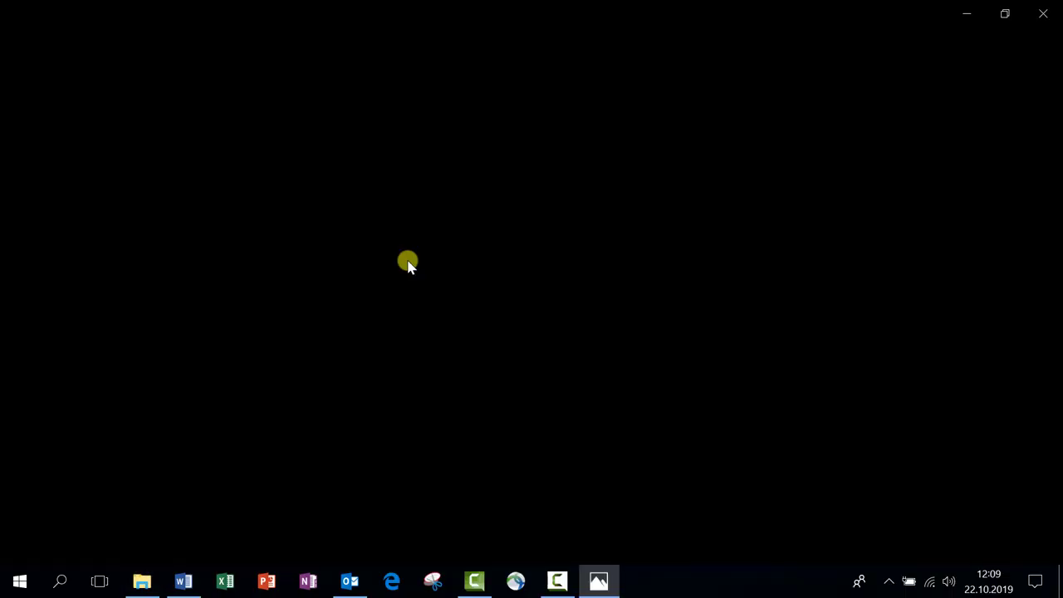